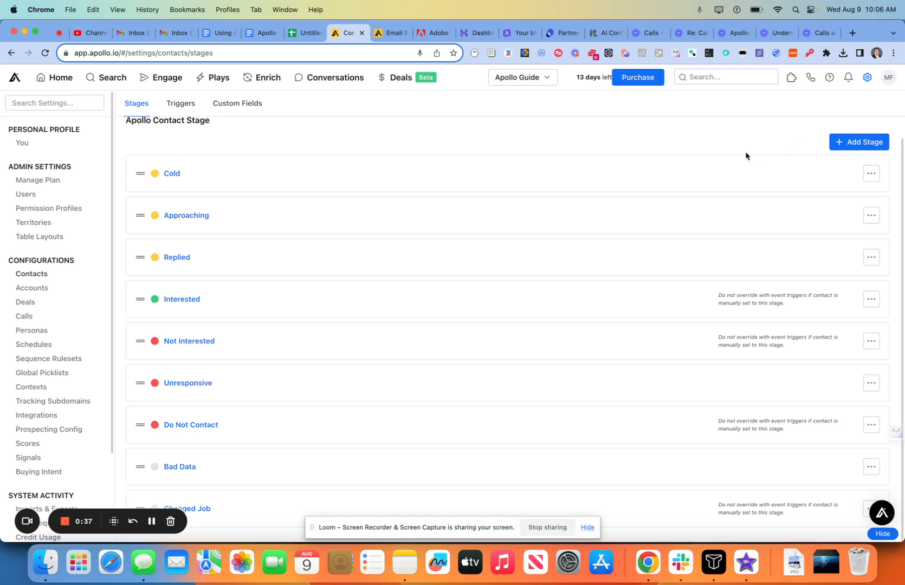
Step: Open the Calls configuration and examine the call dispositions, their connected status and sentiment, and the contact stage triggers
left_click(24, 316)
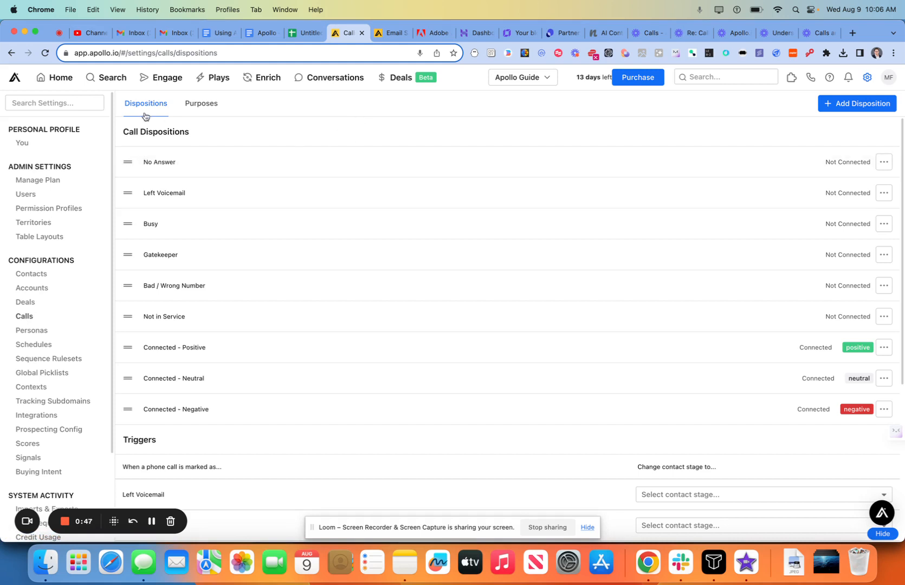
scroll(245, 312, "down", 5)
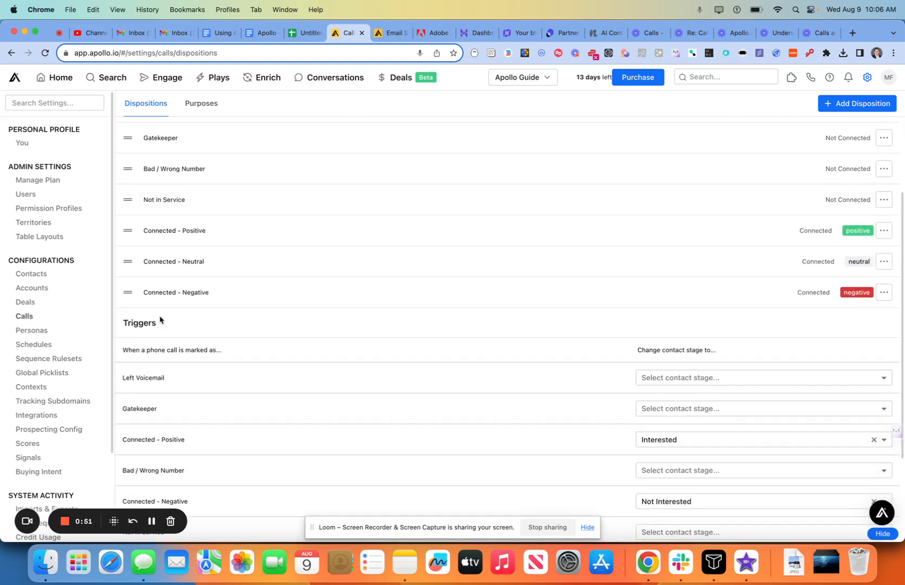
scroll(226, 342, "up", 5)
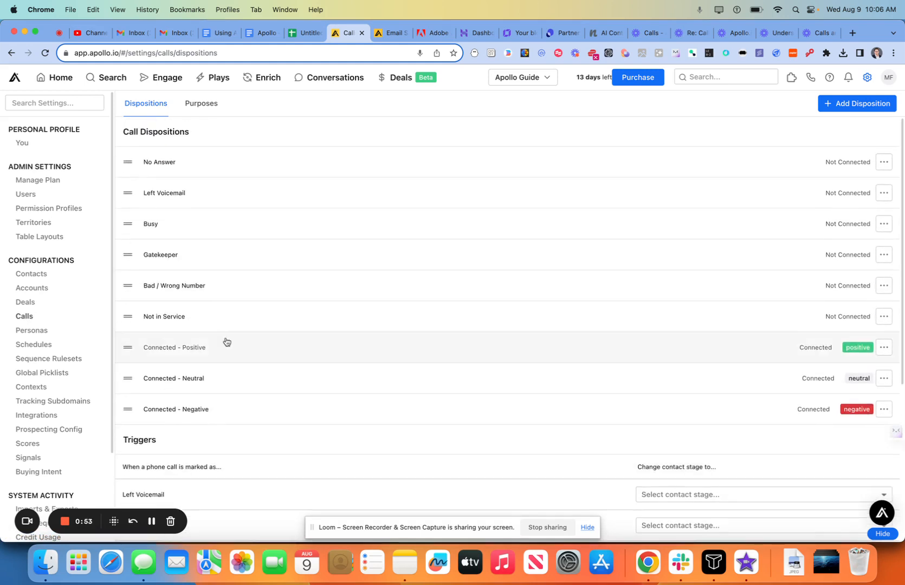
scroll(226, 341, "down", 1)
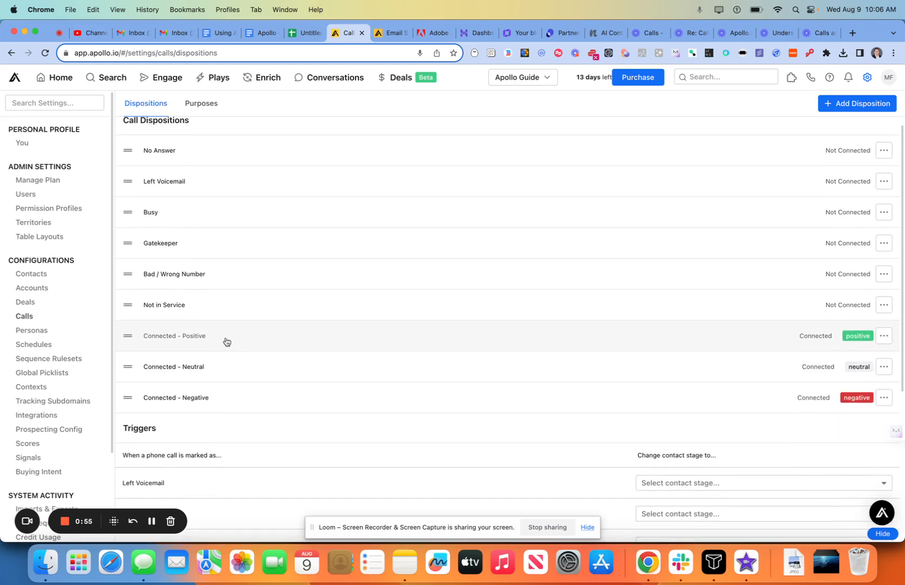
scroll(227, 341, "up", 1)
mouse_move(160, 78)
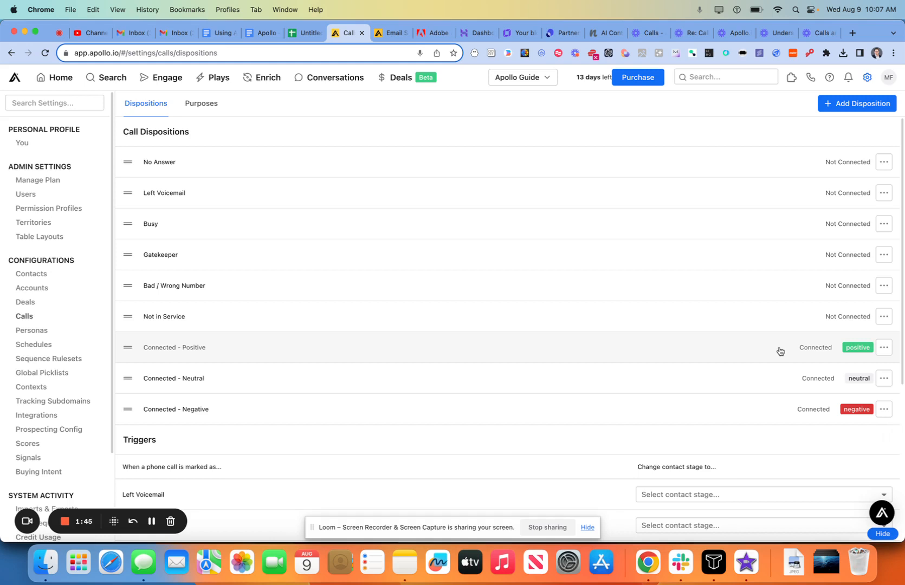
scroll(780, 352, "down", 3)
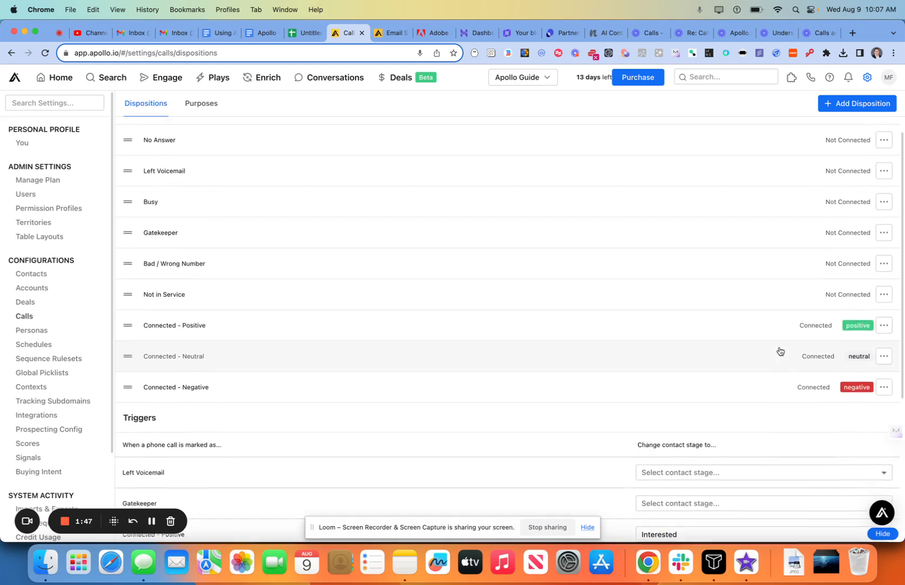
scroll(780, 351, "up", 1)
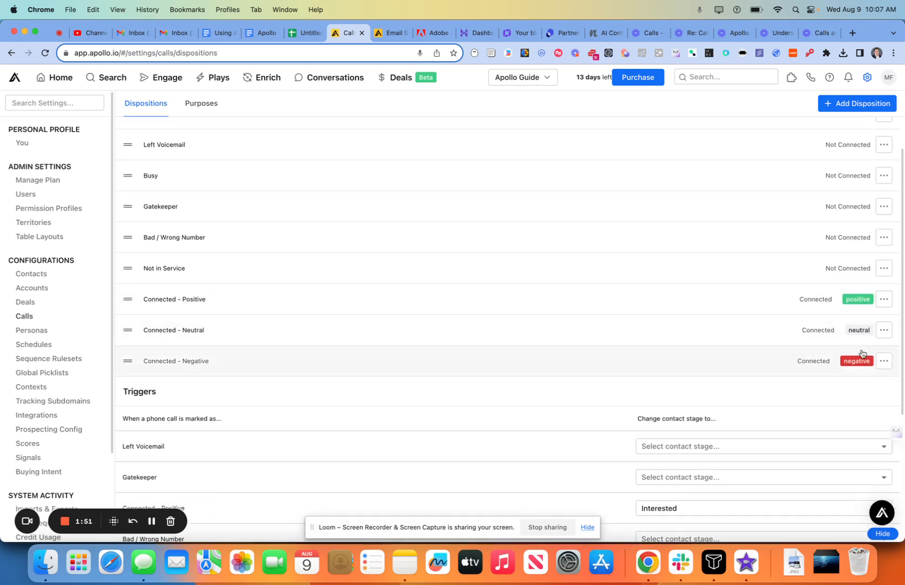
scroll(853, 319, "up", 3)
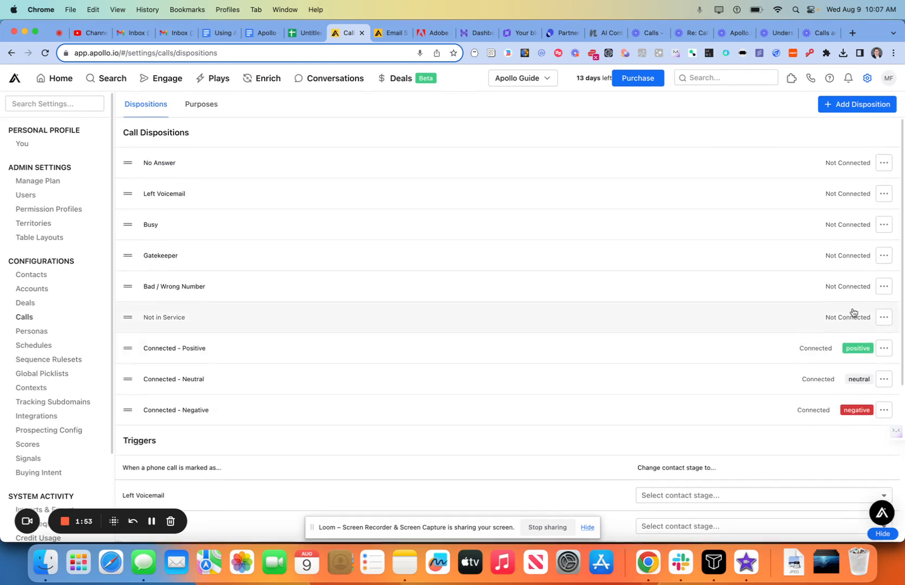
scroll(854, 313, "down", 1)
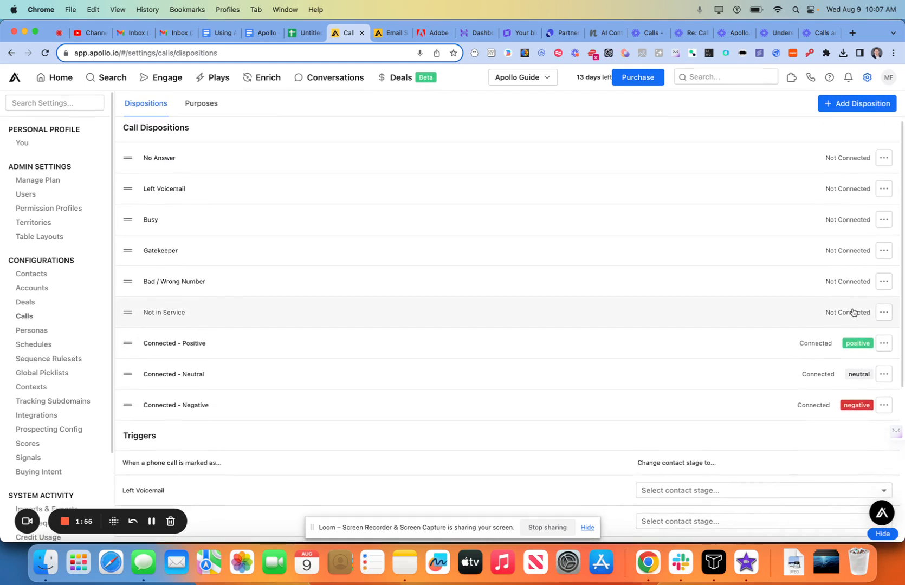
scroll(854, 314, "up", 1)
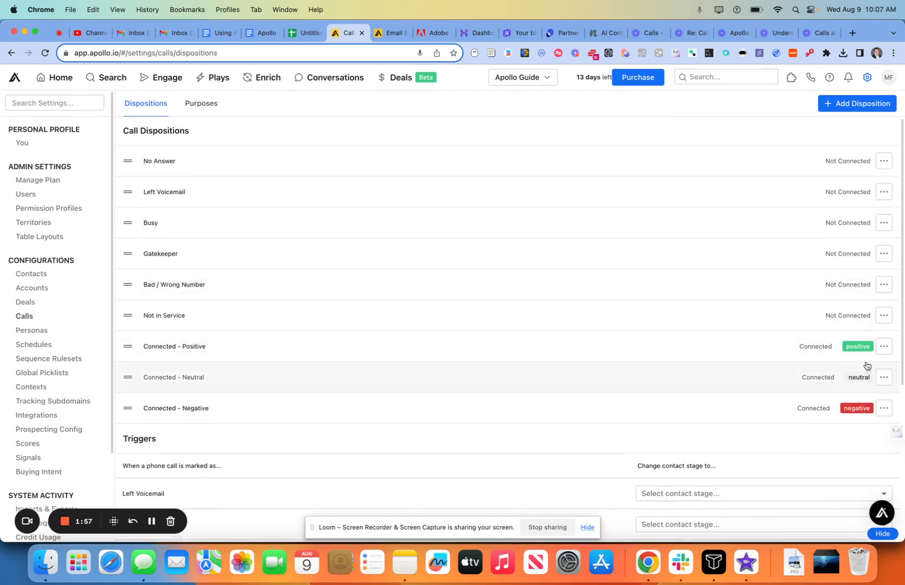
scroll(866, 361, "down", 2)
scroll(862, 353, "up", 2)
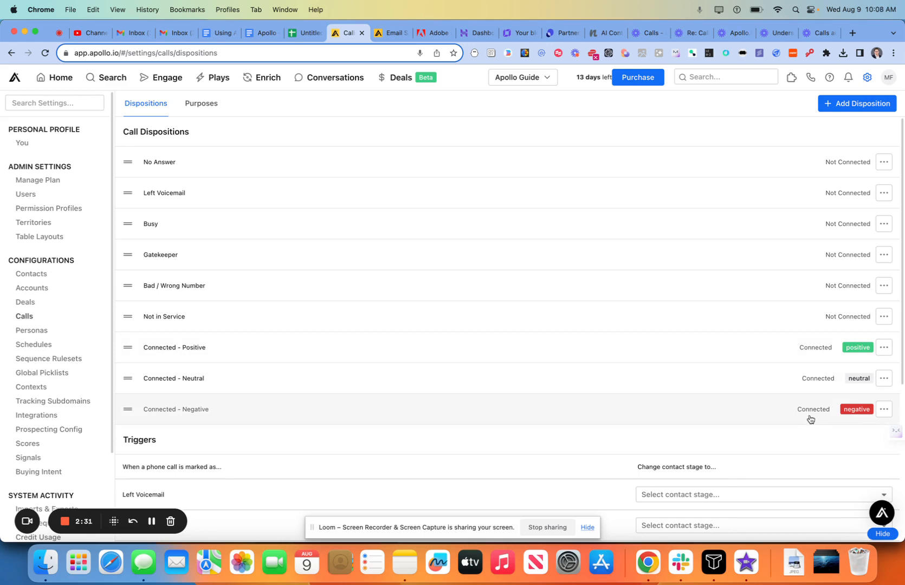
scroll(810, 420, "down", 5)
scroll(810, 419, "up", 5)
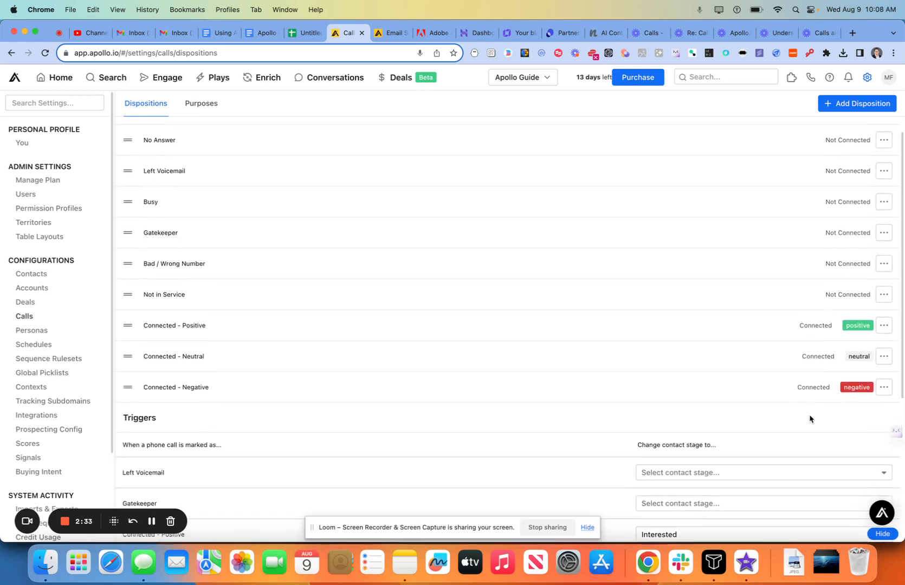
Step: Open the new call disposition form to inspect its name, connection and sentiment options, and close it without saving
left_click(822, 106)
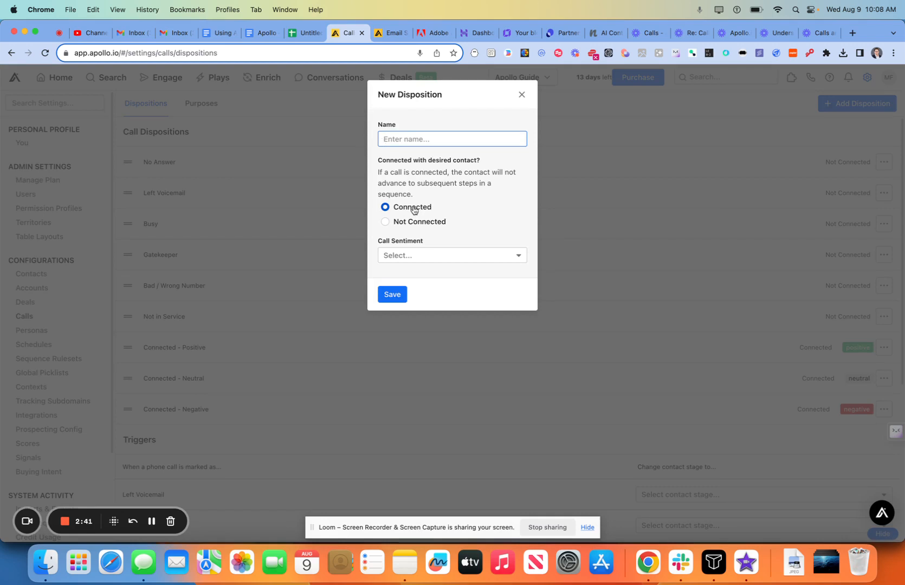
left_click(414, 251)
left_click(448, 181)
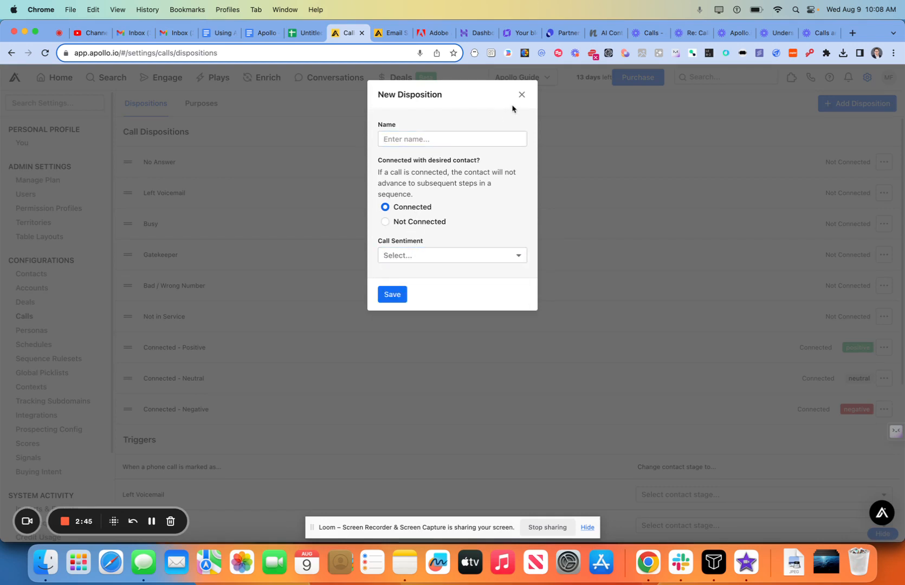
left_click(522, 96)
Step: Examine the Triggers section to see which contact stage each call disposition assigns
scroll(510, 264, "down", 5)
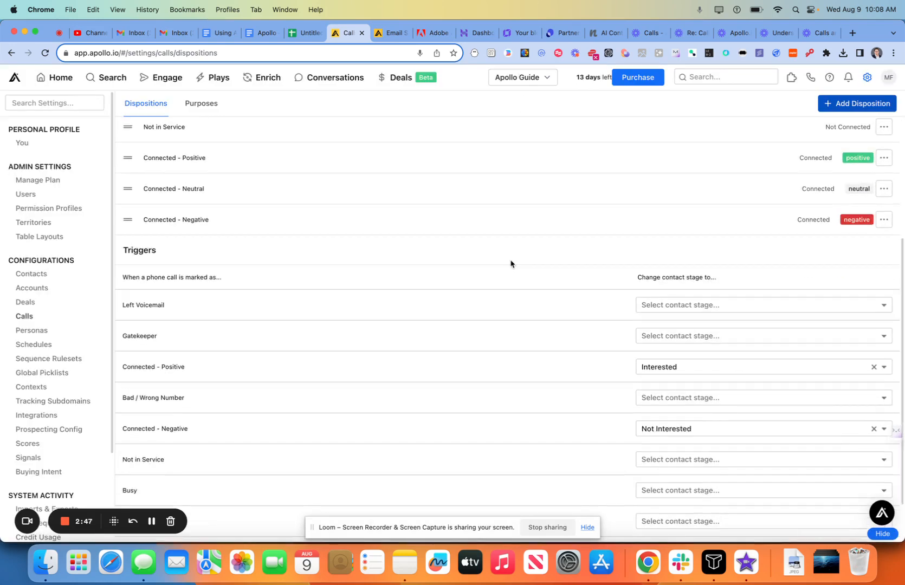
scroll(511, 264, "down", 2)
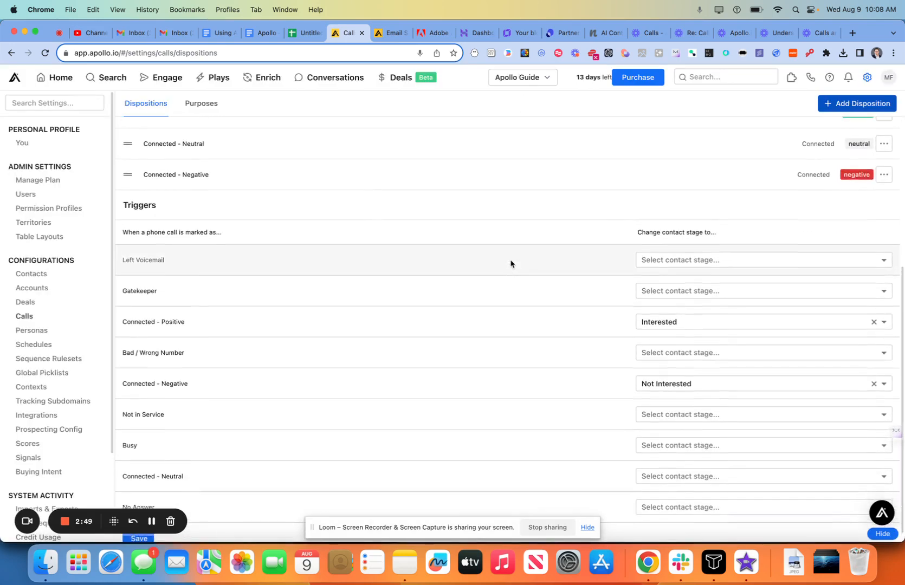
scroll(510, 264, "up", 4)
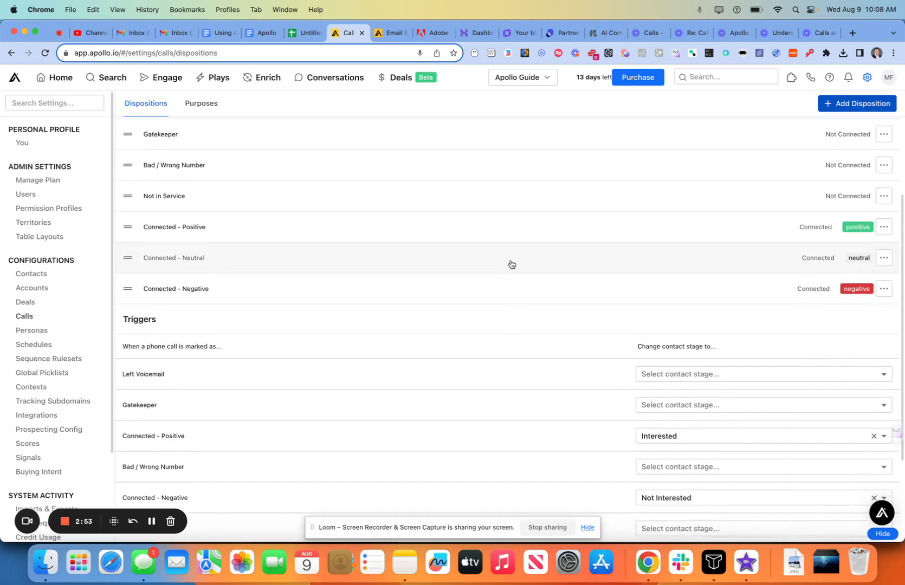
scroll(510, 263, "down", 2)
scroll(510, 263, "down", 3)
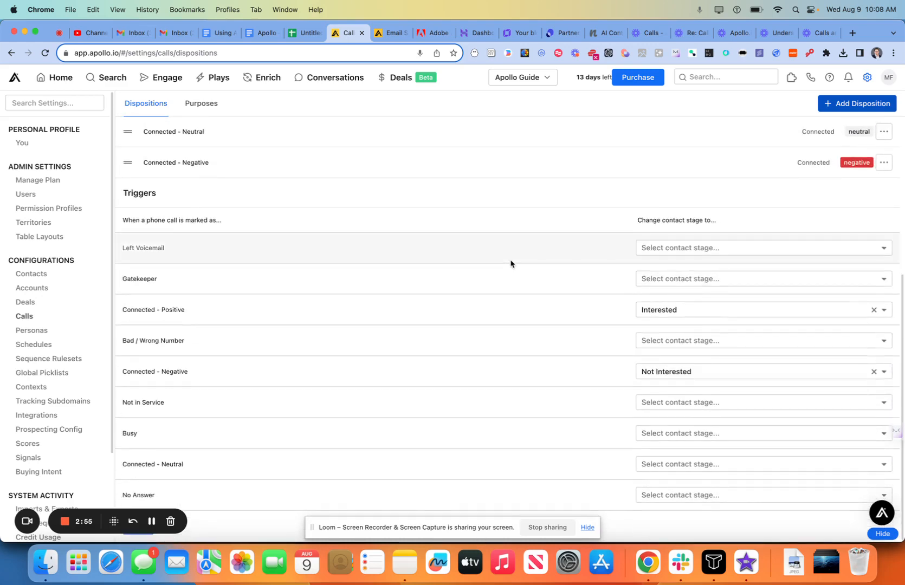
scroll(511, 264, "up", 8)
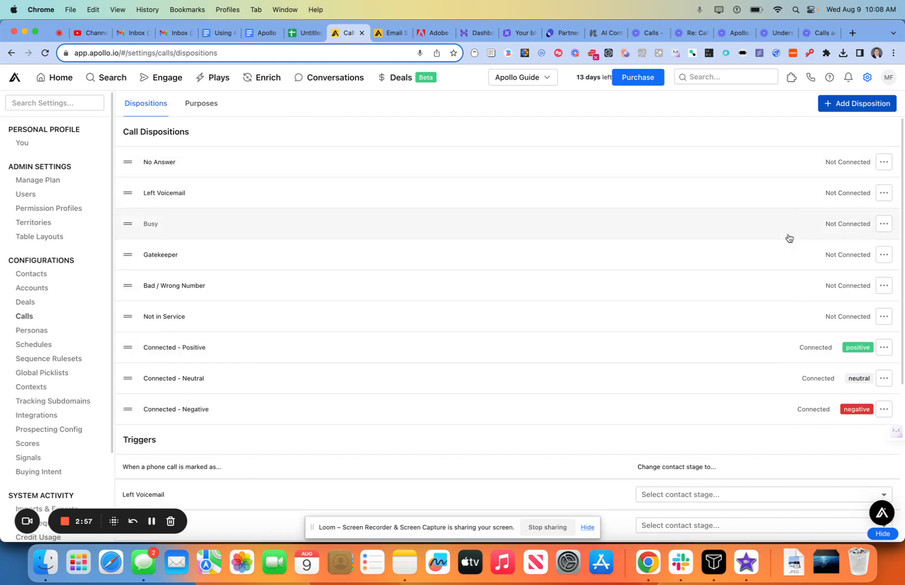
scroll(745, 406, "down", 1)
scroll(745, 406, "down", 9)
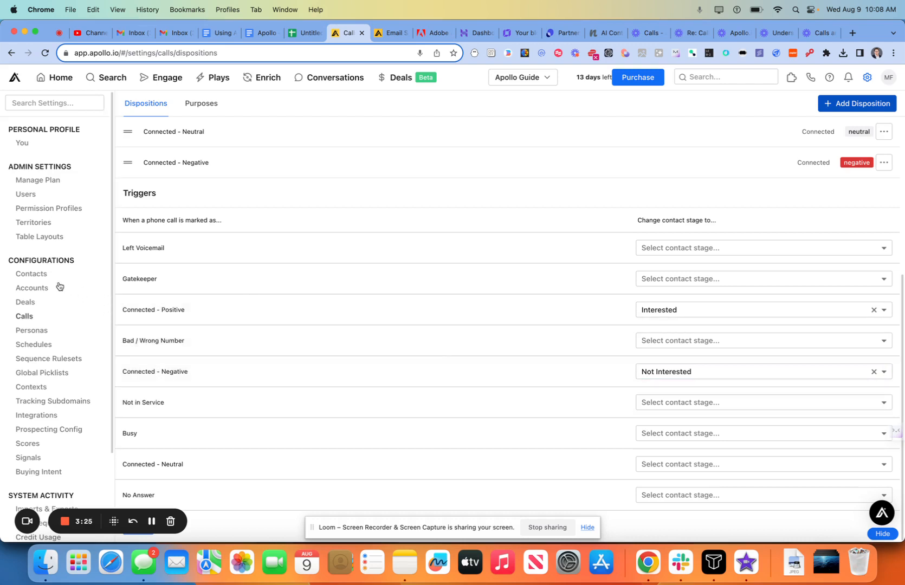
Step: In the Default sequence ruleset, add Not Interested to the contact stages that mark emails as Not Sent, and save
left_click(43, 361)
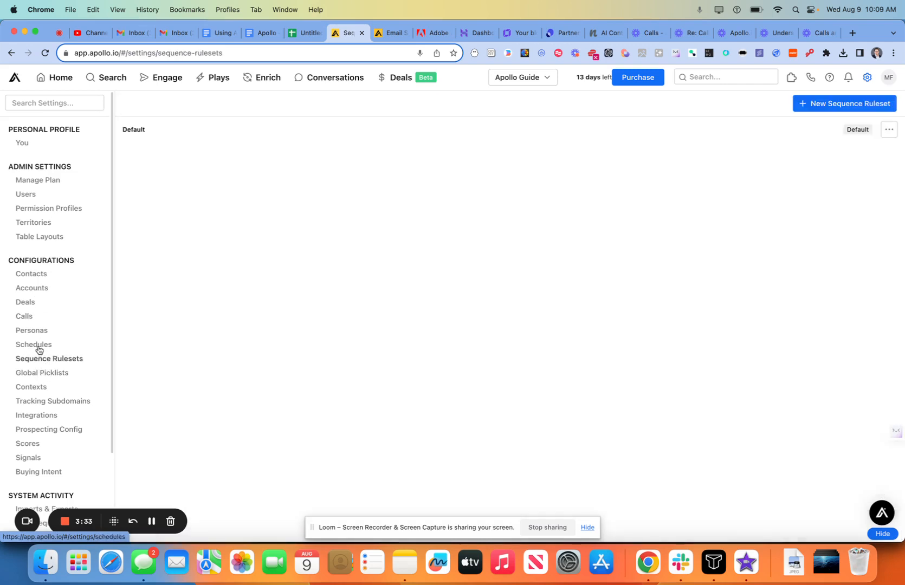
left_click(159, 125)
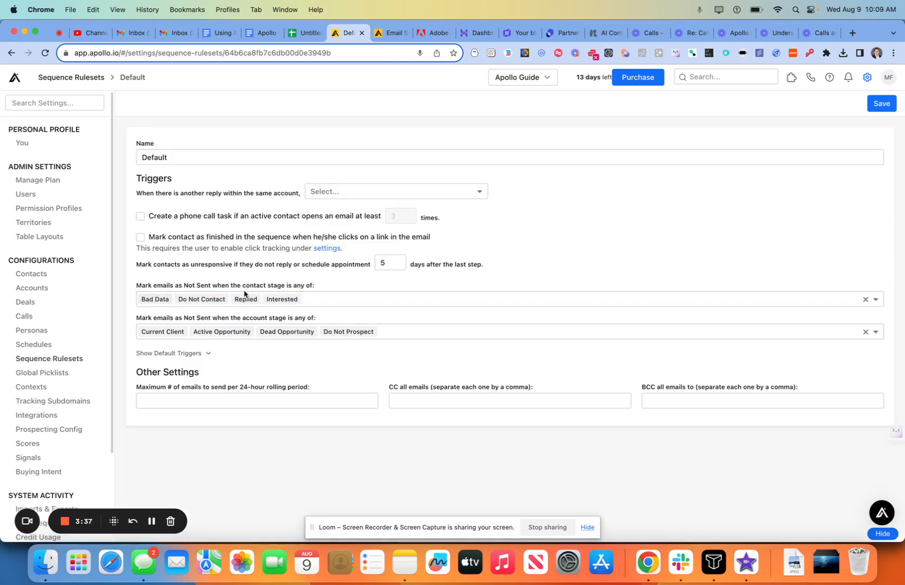
left_click_drag(244, 287, 314, 290)
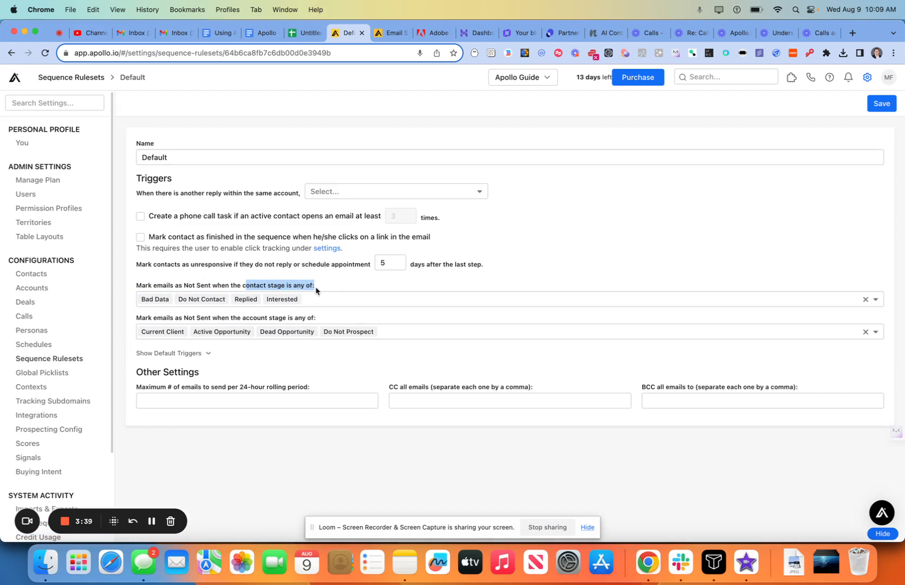
left_click(315, 288)
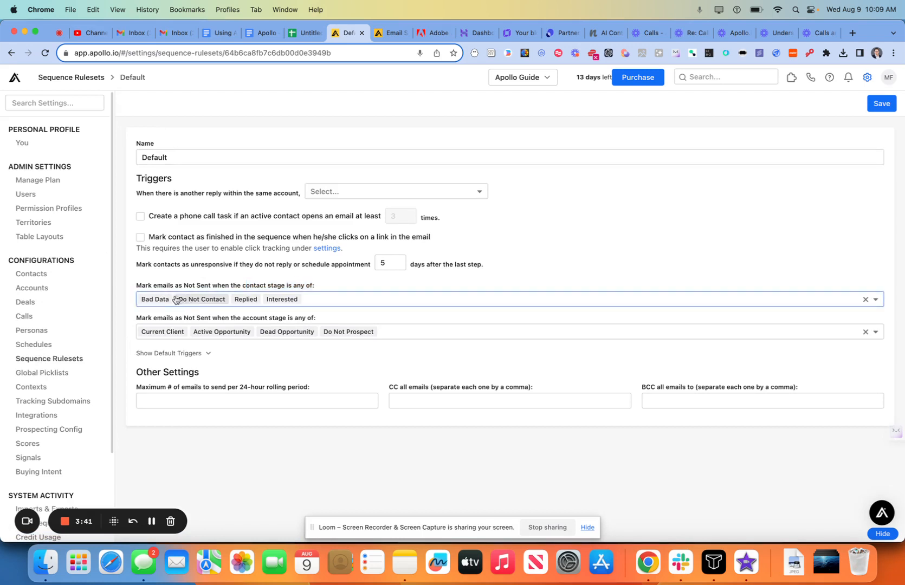
left_click(145, 304)
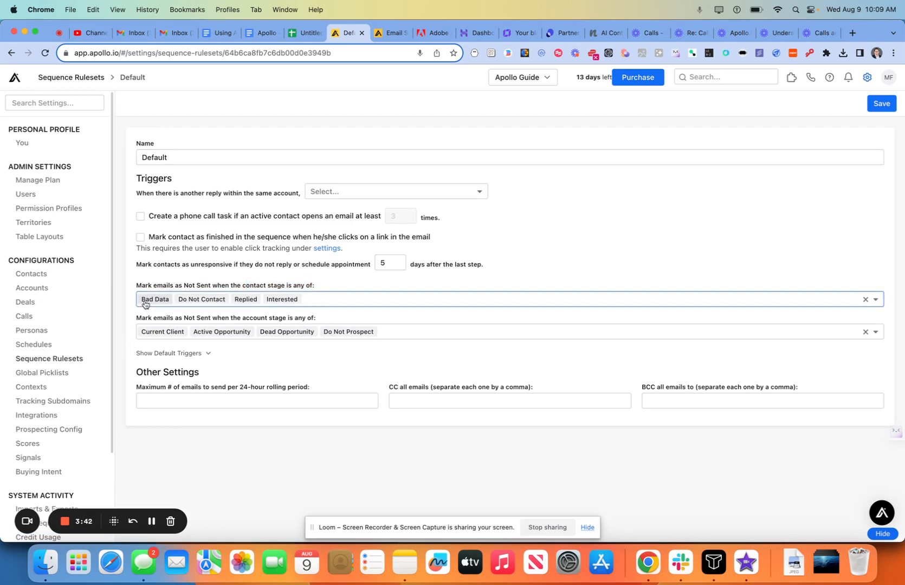
left_click(330, 302)
type("not")
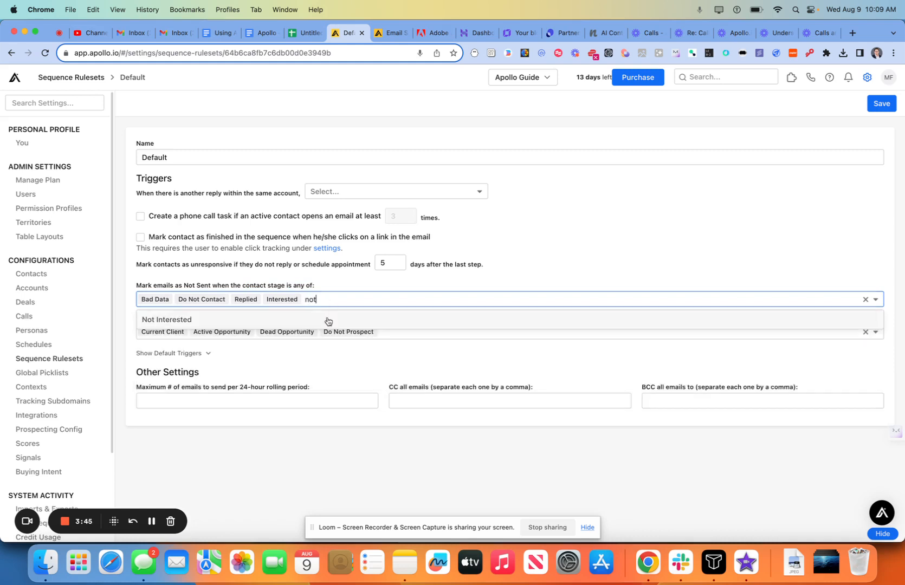
left_click(328, 320)
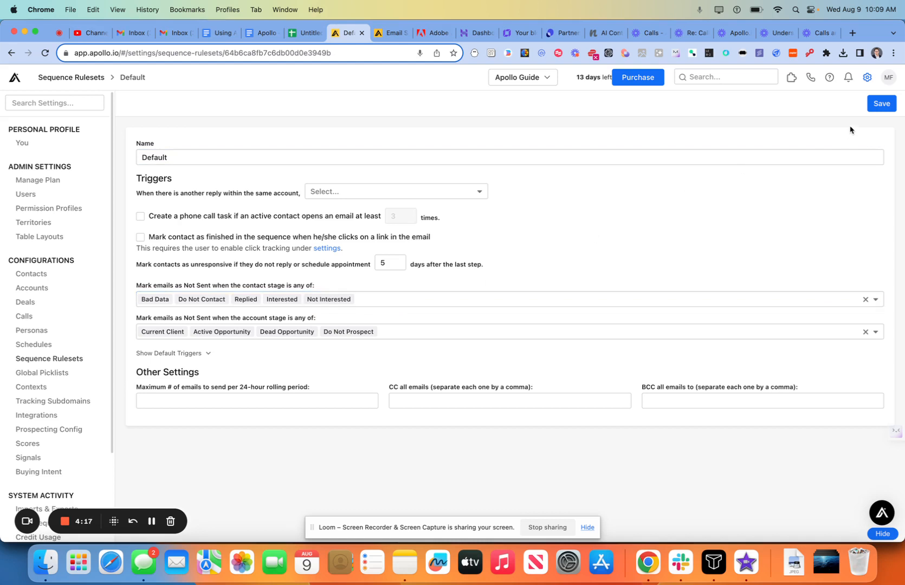
left_click(881, 104)
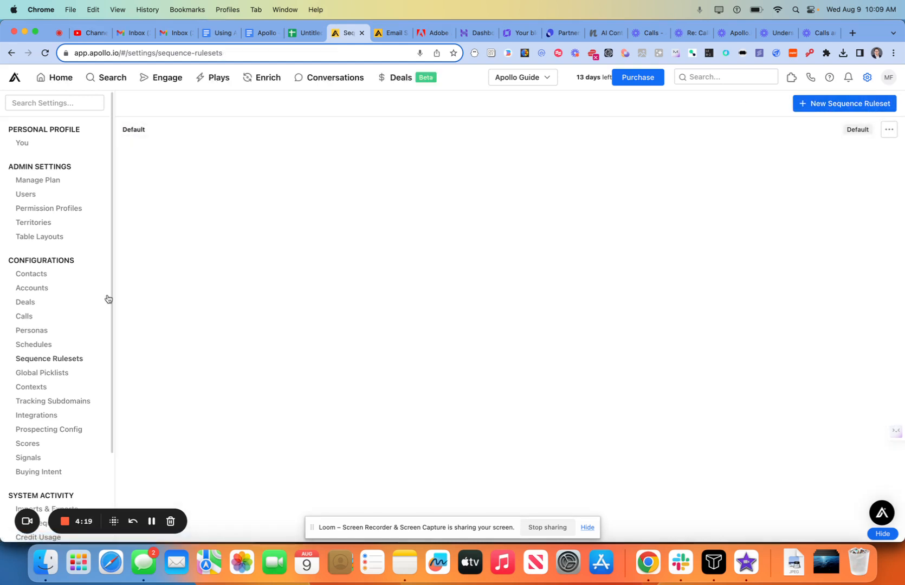
Step: Return to the call dispositions and check the contact stage options for the Connected - Positive trigger
left_click(25, 316)
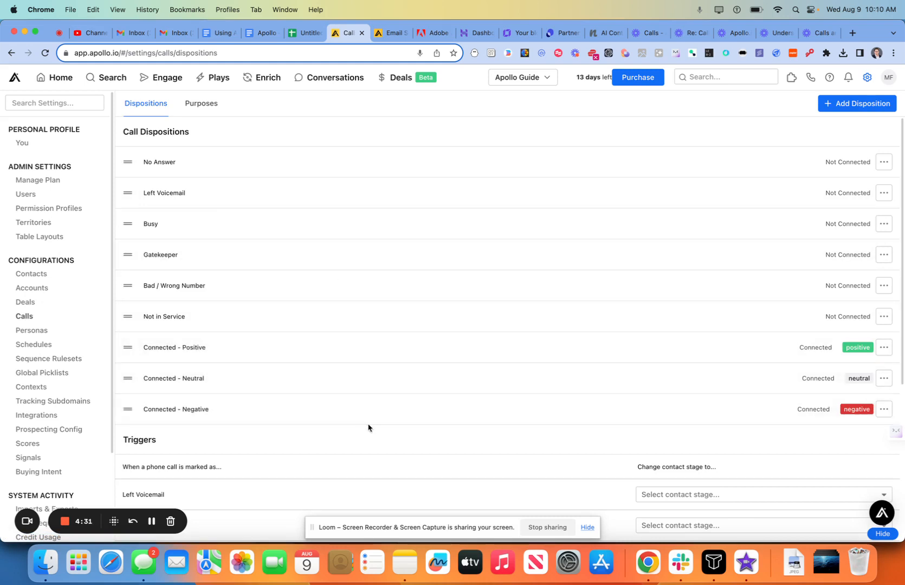
scroll(350, 413, "down", 3)
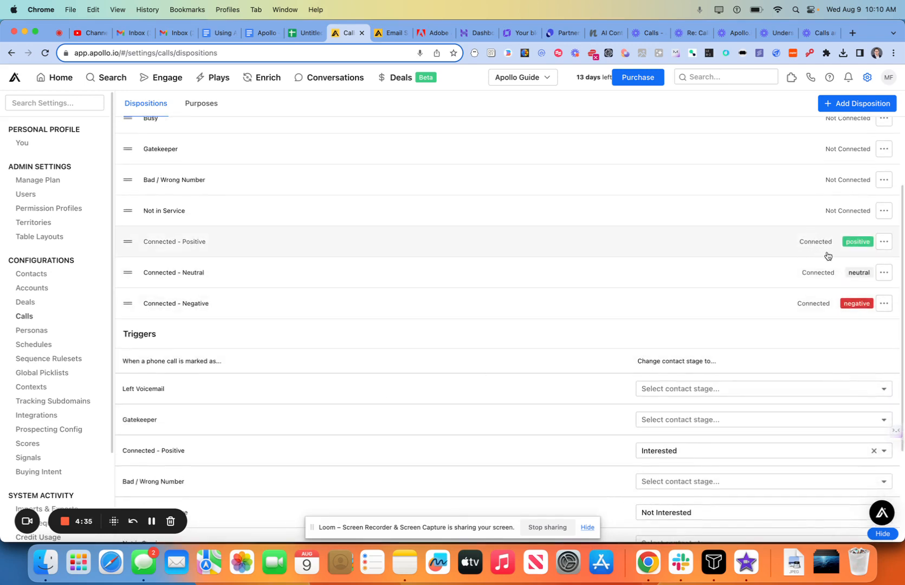
scroll(825, 253, "up", 3)
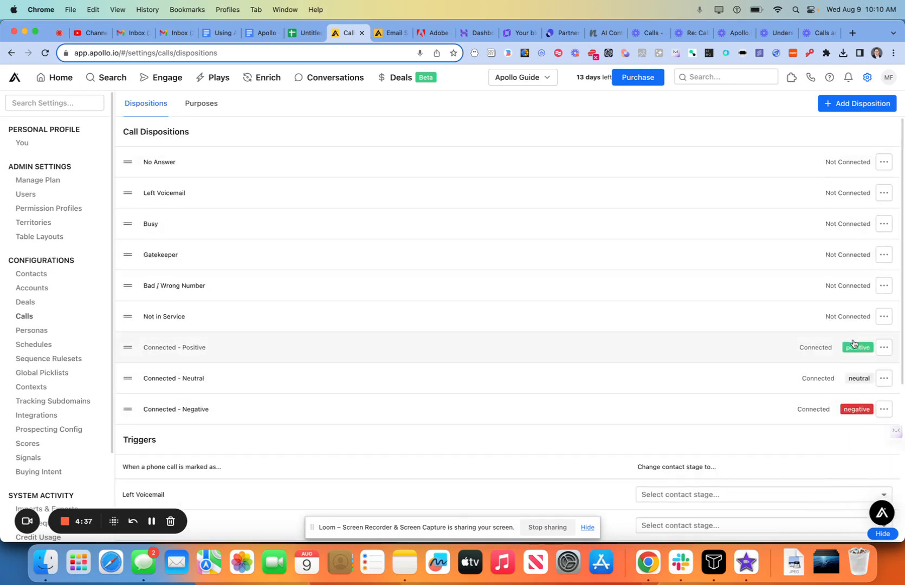
scroll(779, 365, "down", 5)
scroll(779, 365, "up", 3)
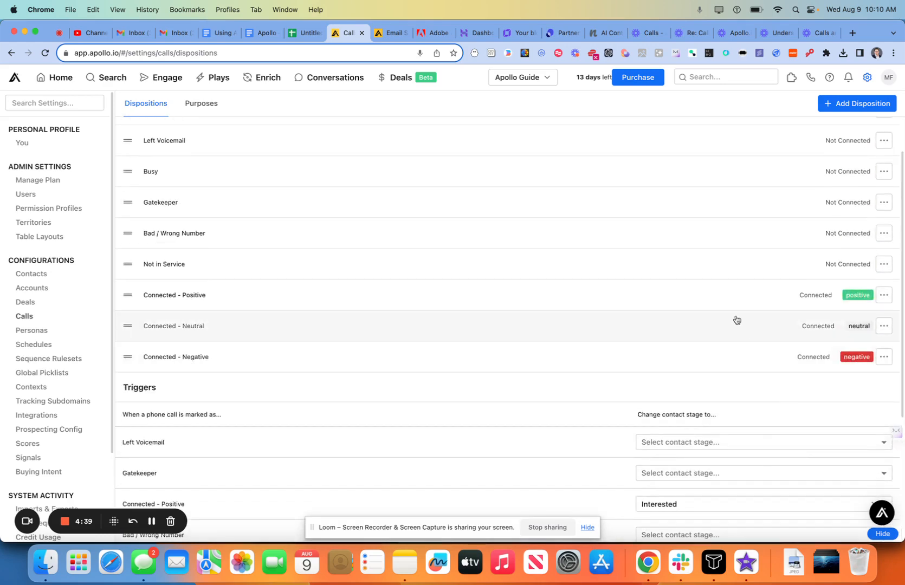
scroll(740, 372, "down", 5)
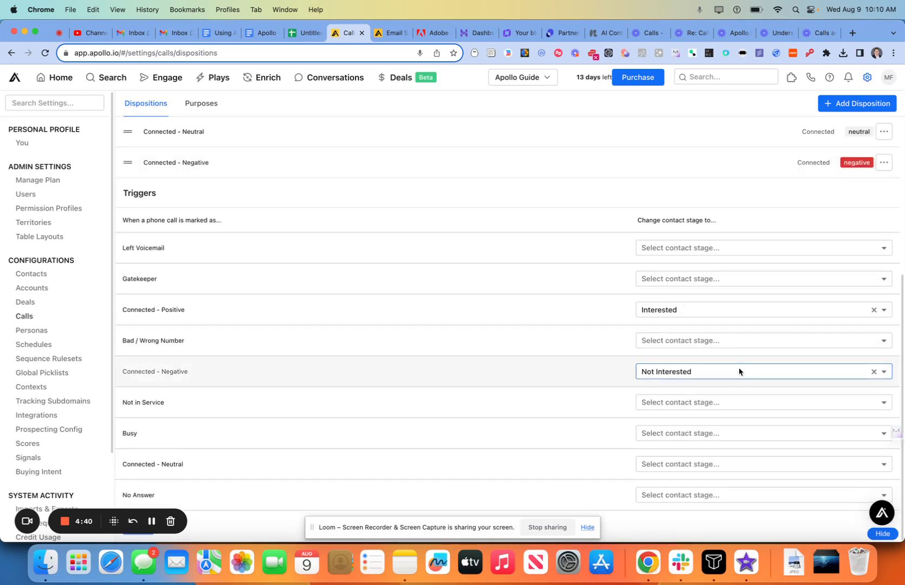
left_click(689, 311)
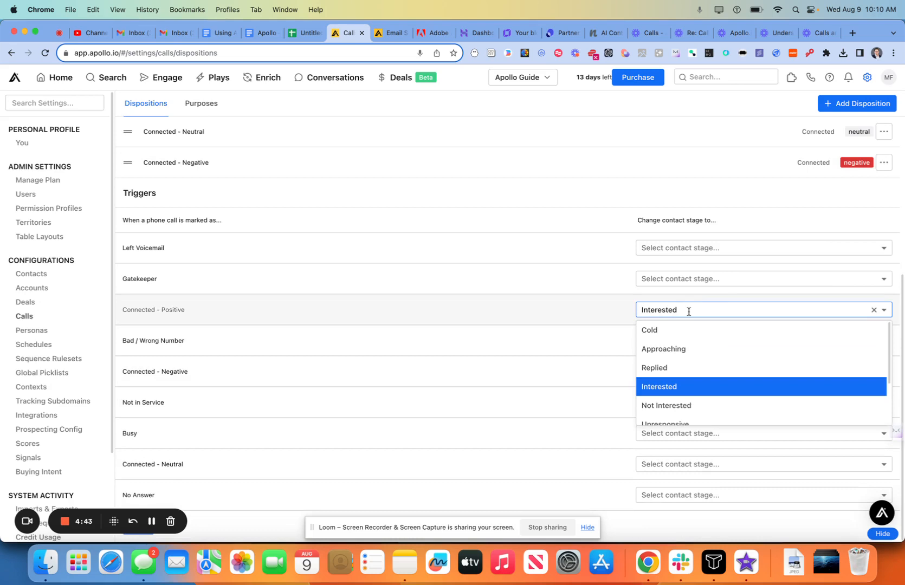
Step: Reopen the Default sequence ruleset, check the contact stages that mark emails as Not Sent, and save it
left_click(33, 357)
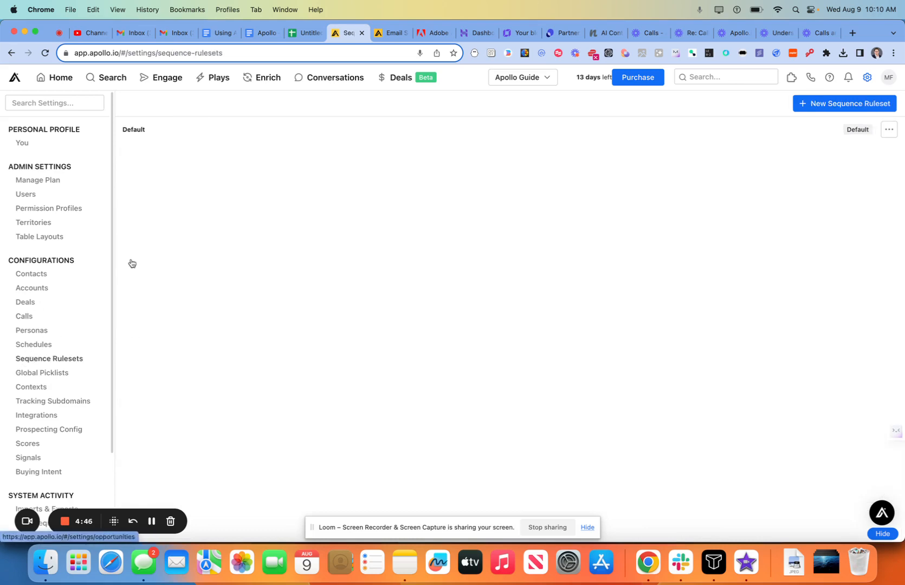
left_click(128, 140)
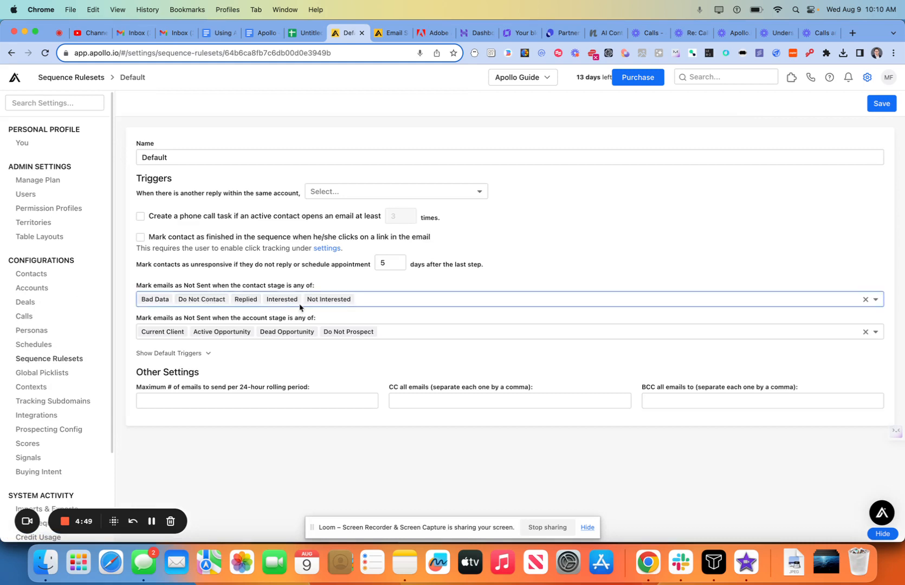
left_click(879, 108)
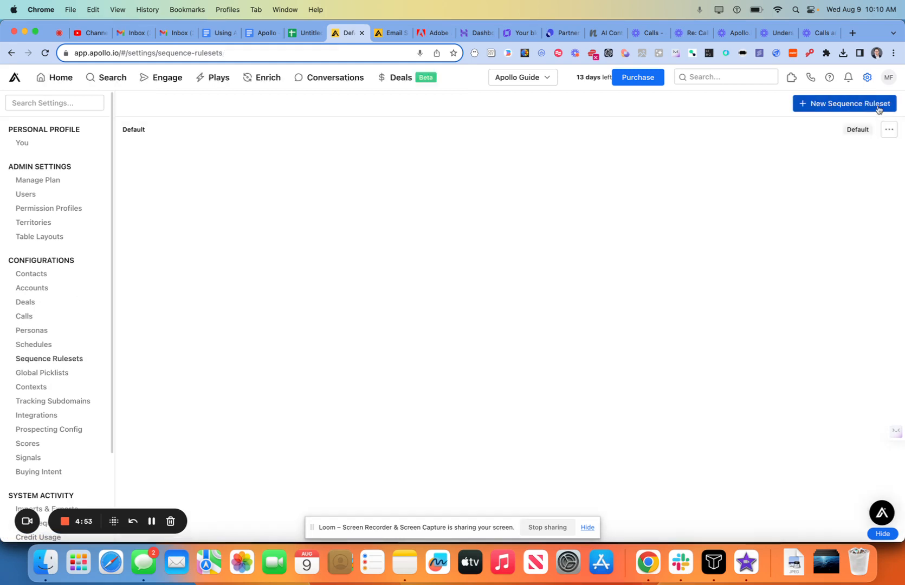